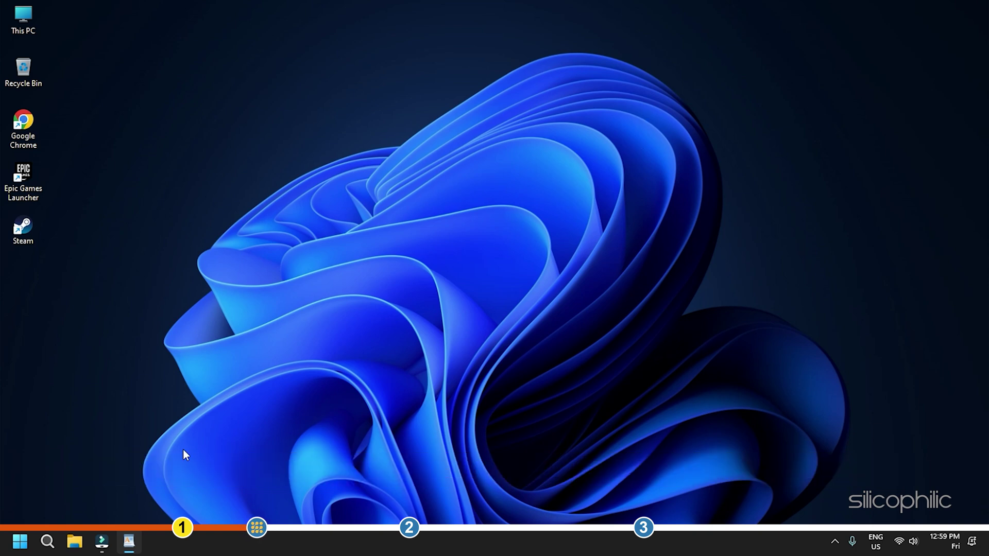
Step: Search for 'troubleshoot' and open the Troubleshoot settings page
left_click(15, 549)
type("tr")
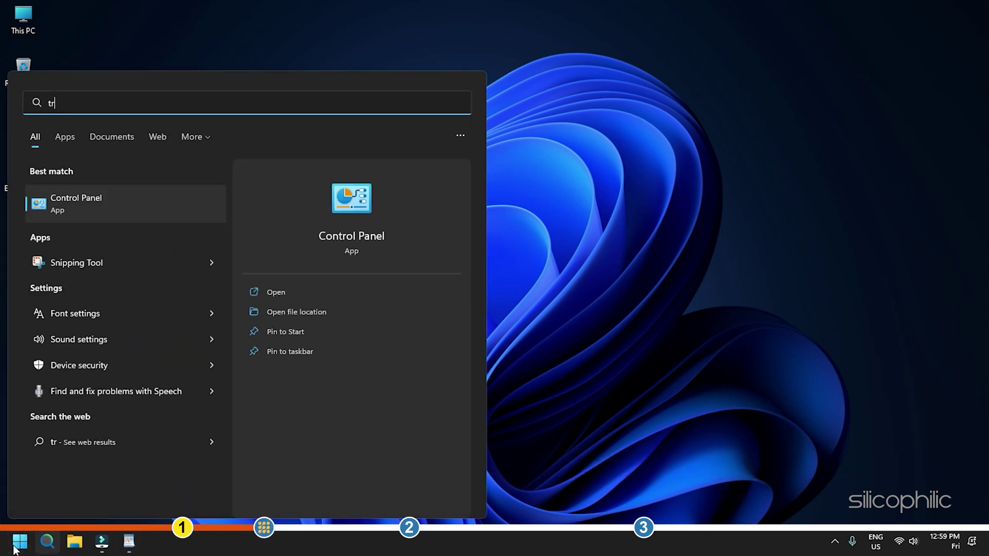
type("oubleshoot")
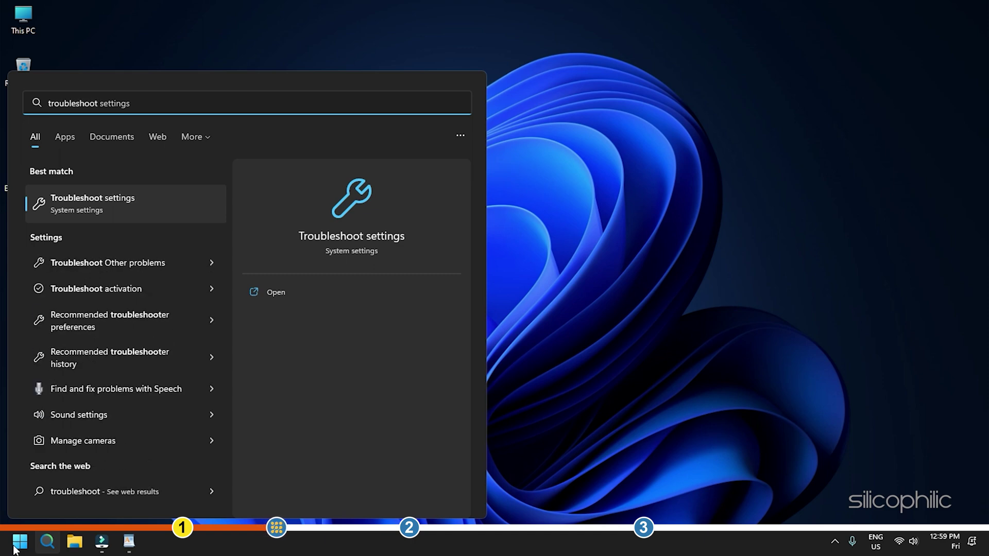
key("Tab")
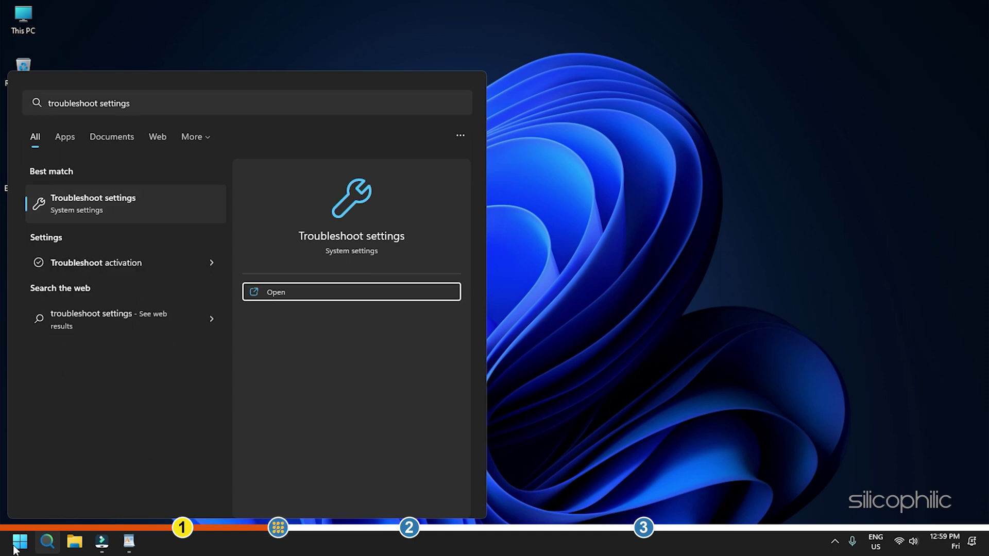
left_click(299, 298)
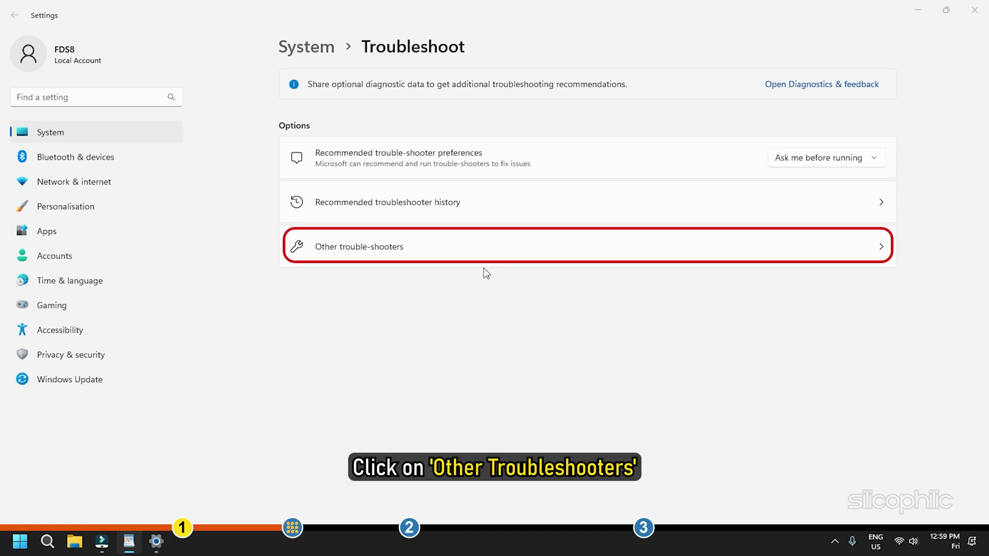
Step: Run the Bluetooth troubleshooter from Other trouble-shooters, accept its radio fix, and close it
left_click(771, 248)
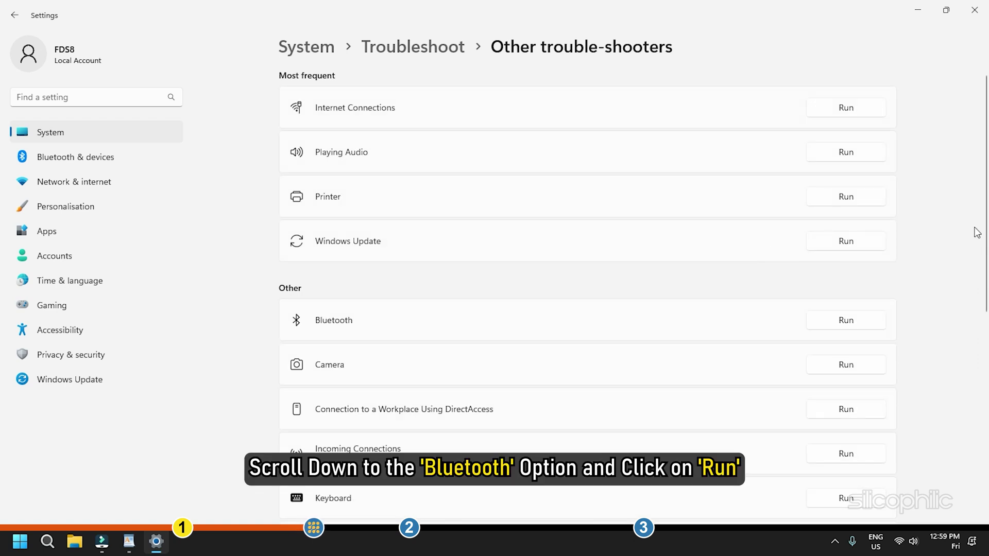
scroll(973, 226, "down", 3)
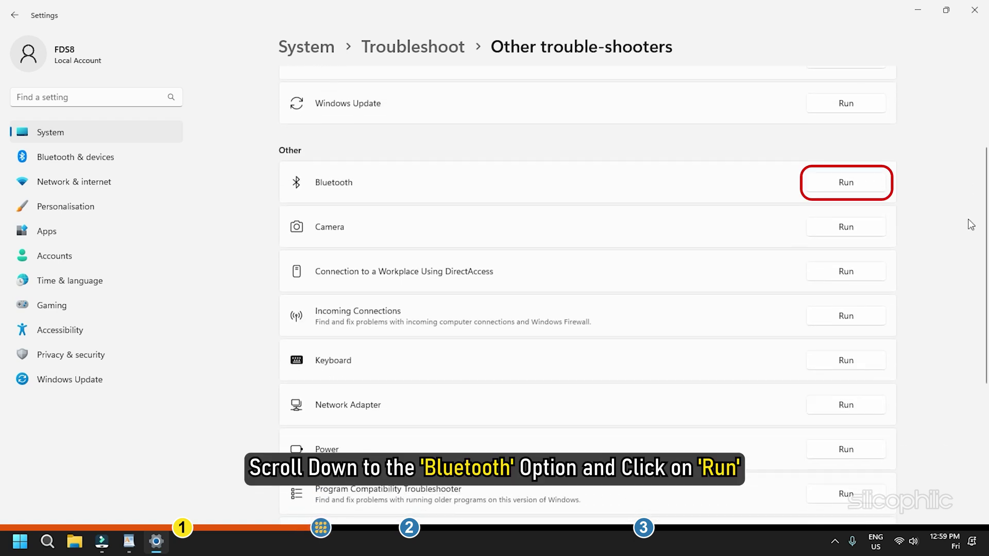
left_click(867, 187)
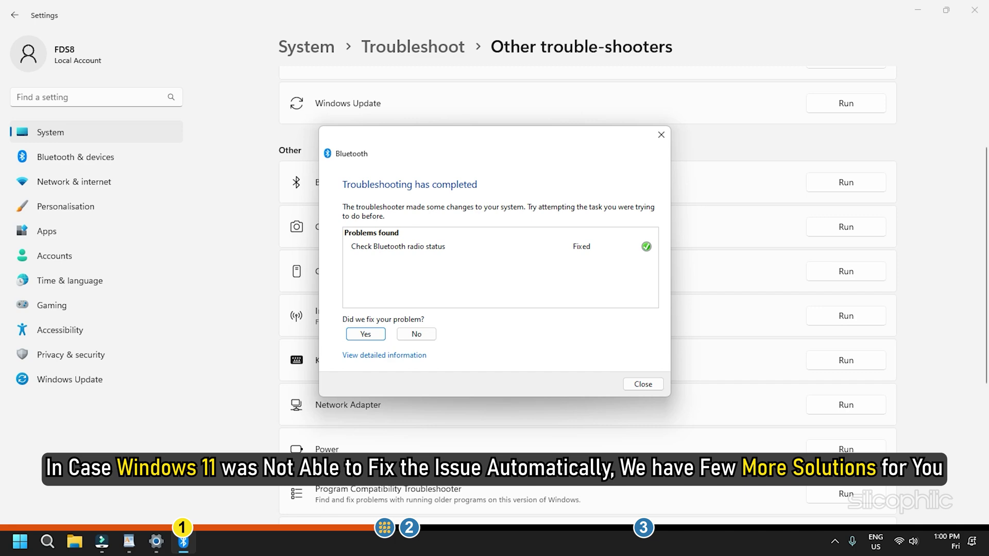
left_click(365, 334)
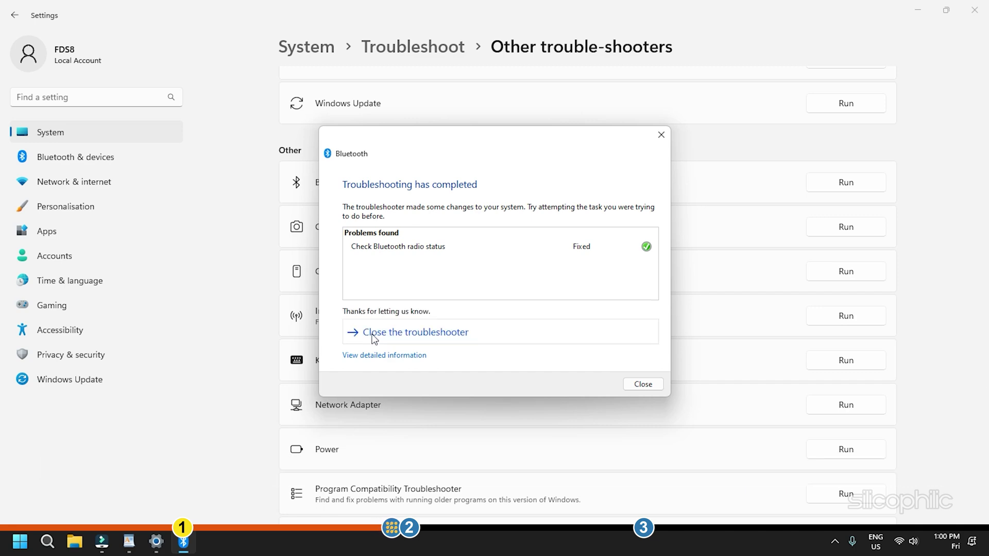
left_click(643, 384)
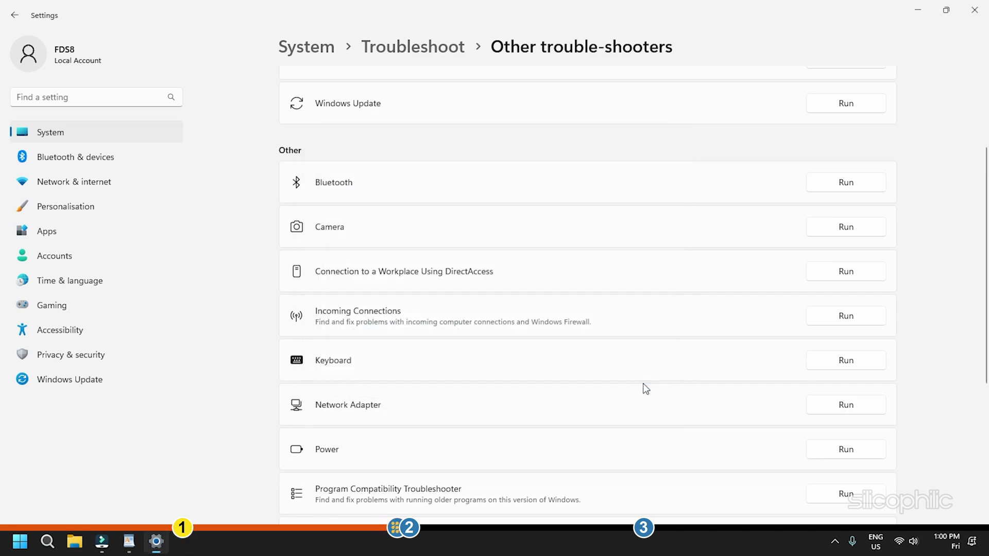
Step: Close Settings and launch the Services console by searching 'services'
left_click(975, 12)
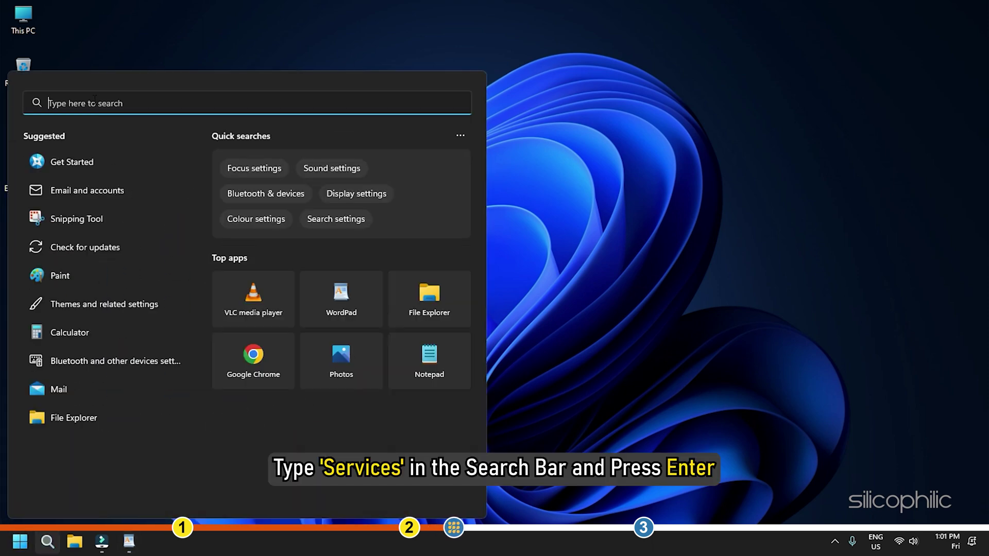
left_click(48, 541)
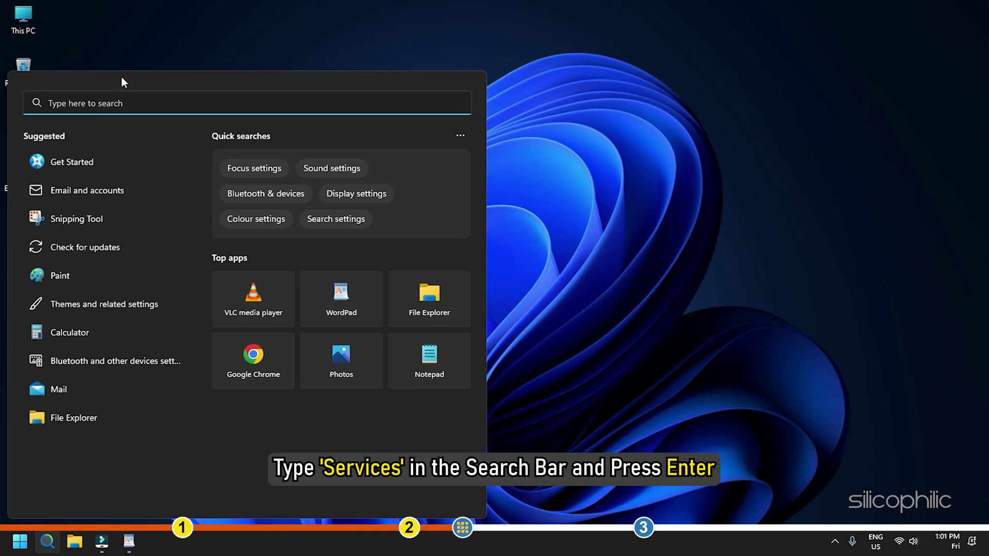
type("services")
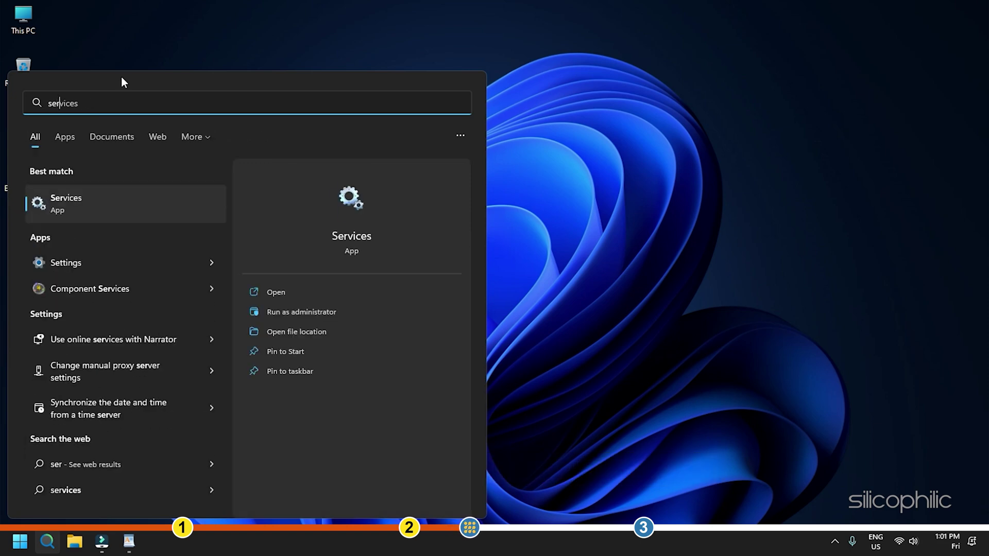
key("Return")
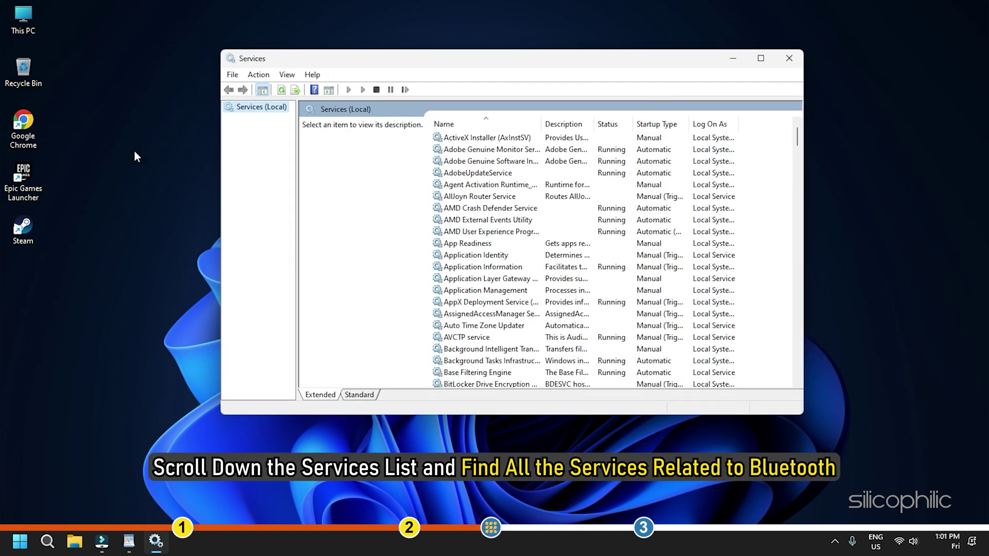
Step: Set Bluetooth Audio Gateway Service's startup type to Automatic and apply it
scroll(481, 204, "down", 2)
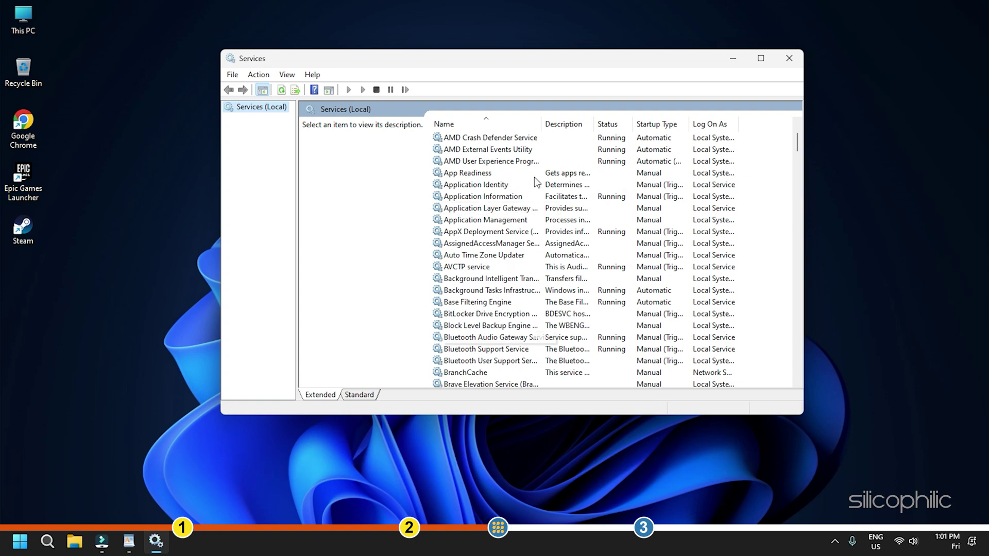
left_click_drag(541, 121, 587, 121)
scroll(460, 250, "down", 1)
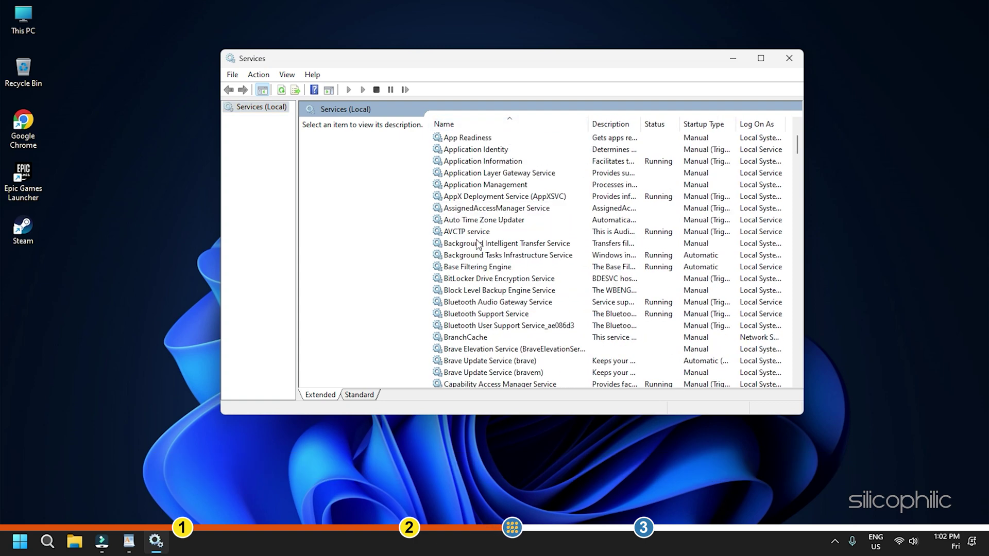
left_click(460, 303)
left_click(459, 314)
left_click(458, 304)
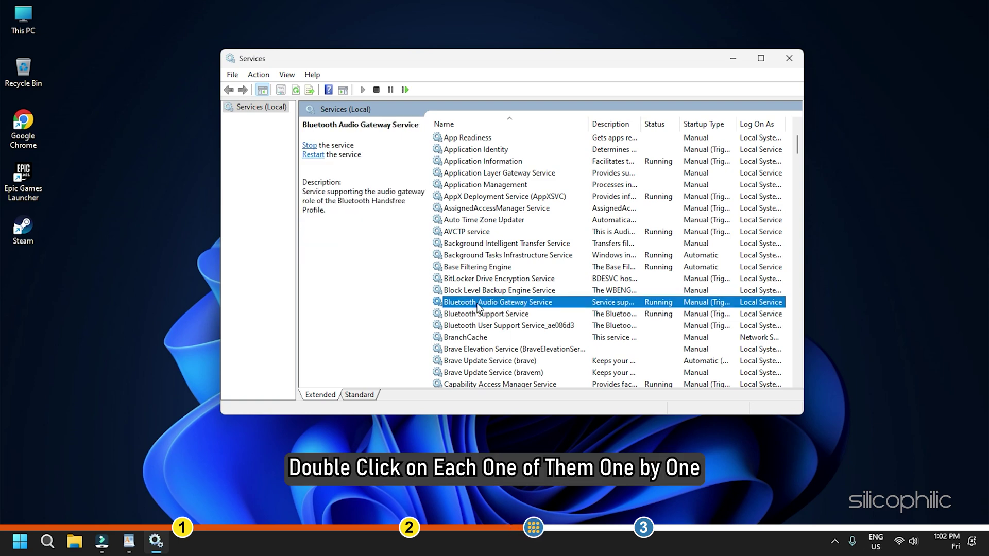
double_click(478, 306)
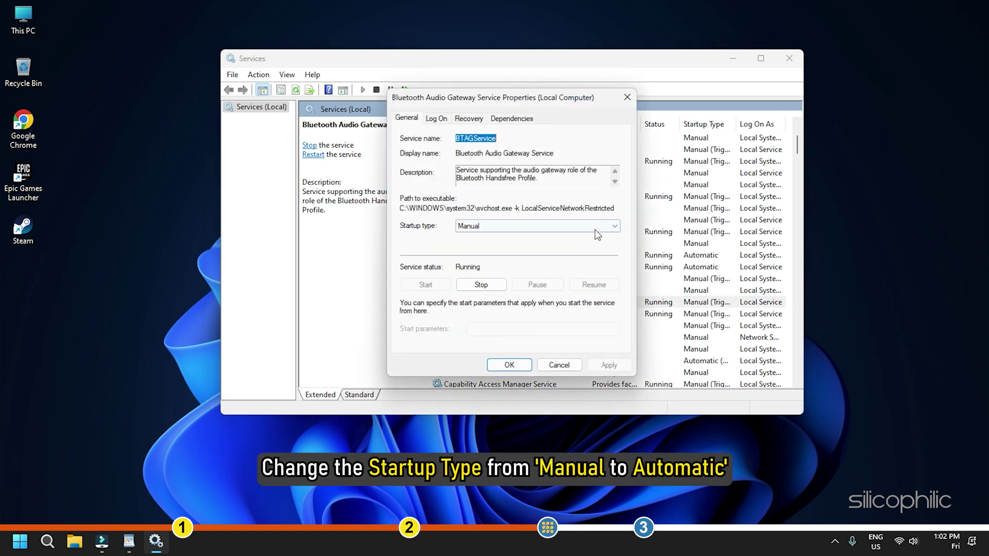
left_click(614, 227)
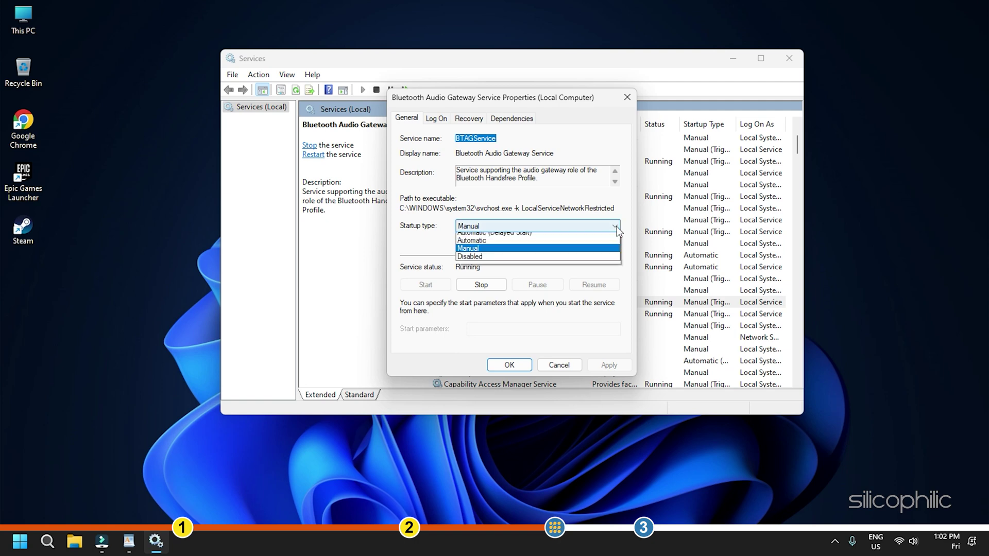
left_click(495, 246)
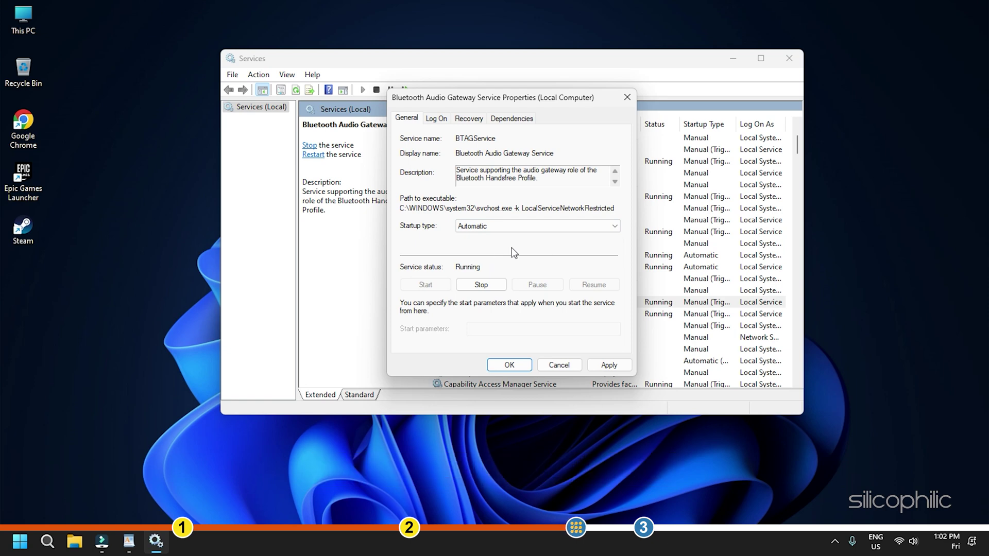
left_click(592, 365)
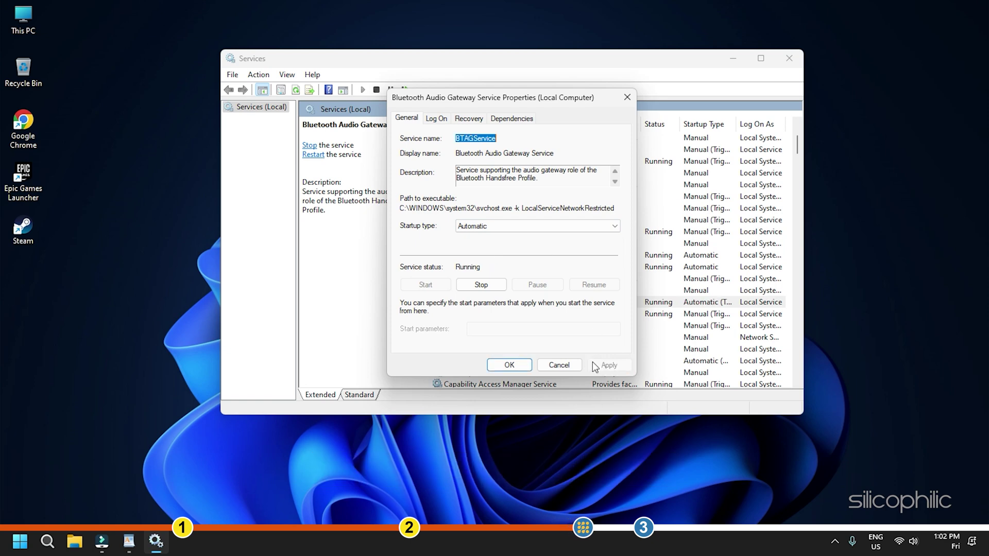
left_click(517, 365)
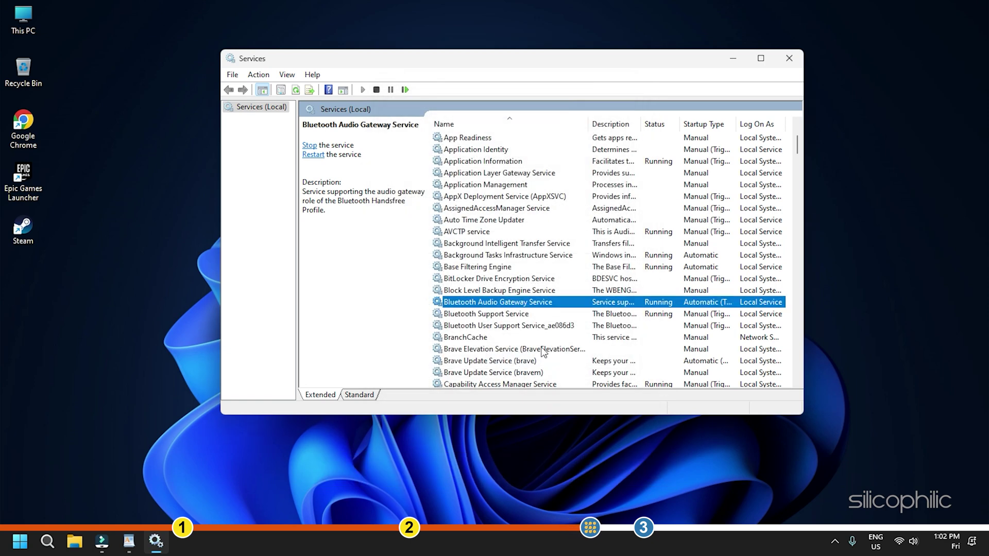
Step: Set Bluetooth Support Service's startup type to Automatic and apply it
double_click(479, 316)
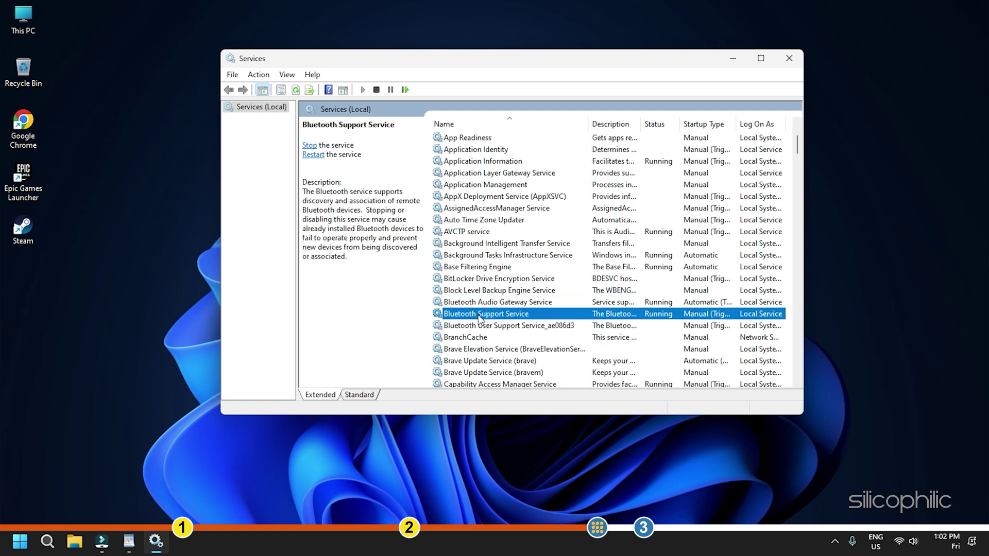
left_click(549, 226)
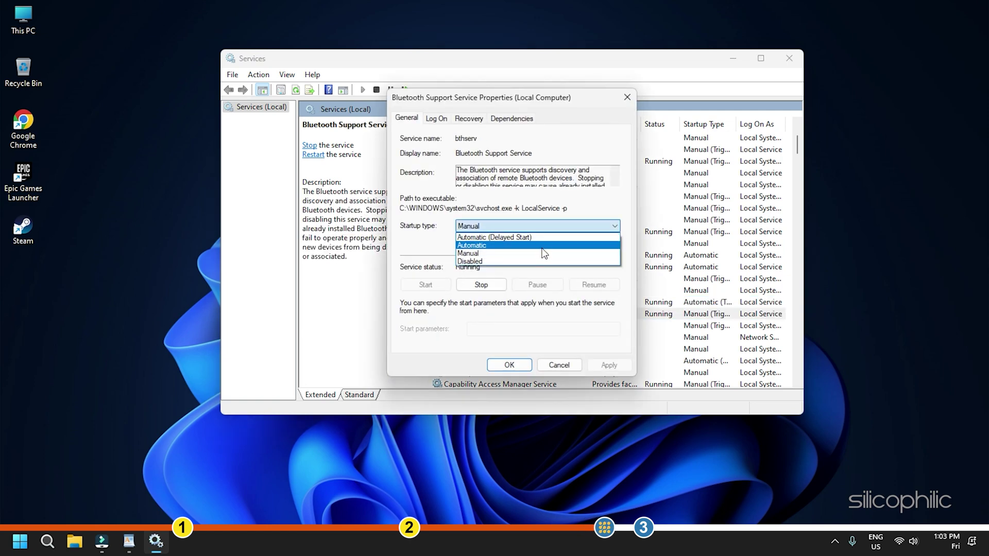
left_click(544, 246)
left_click(609, 365)
left_click(549, 366)
left_click(530, 304)
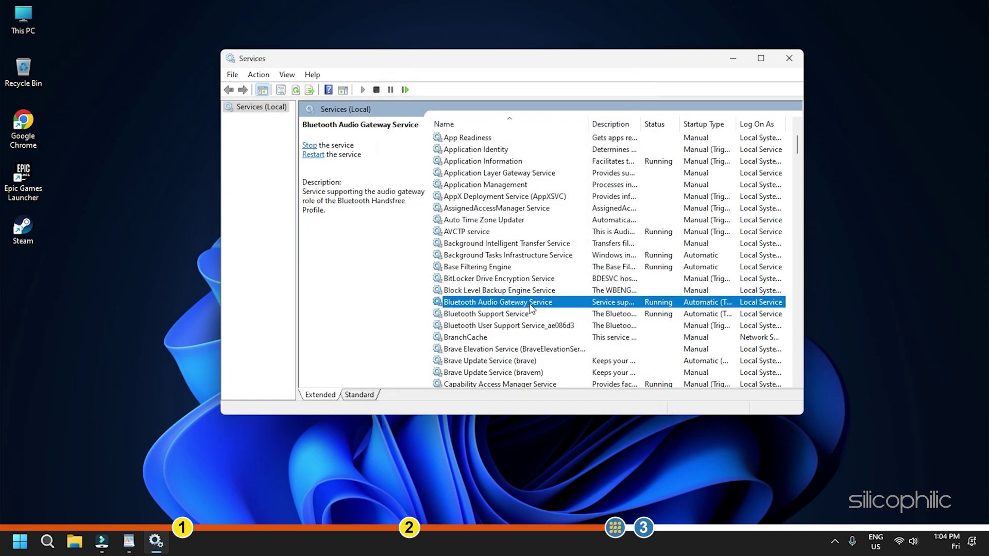
Step: Close the Services console, leaving the empty Windows 11 desktop
left_click(788, 57)
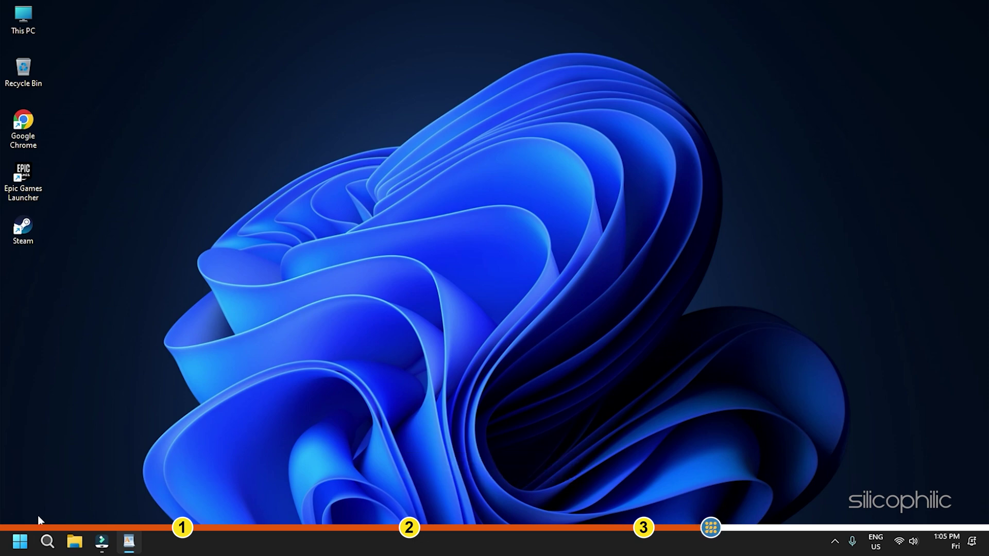
Step: Launch Device Manager with devmgmt.msc and expand the Bluetooth category
left_click(16, 541)
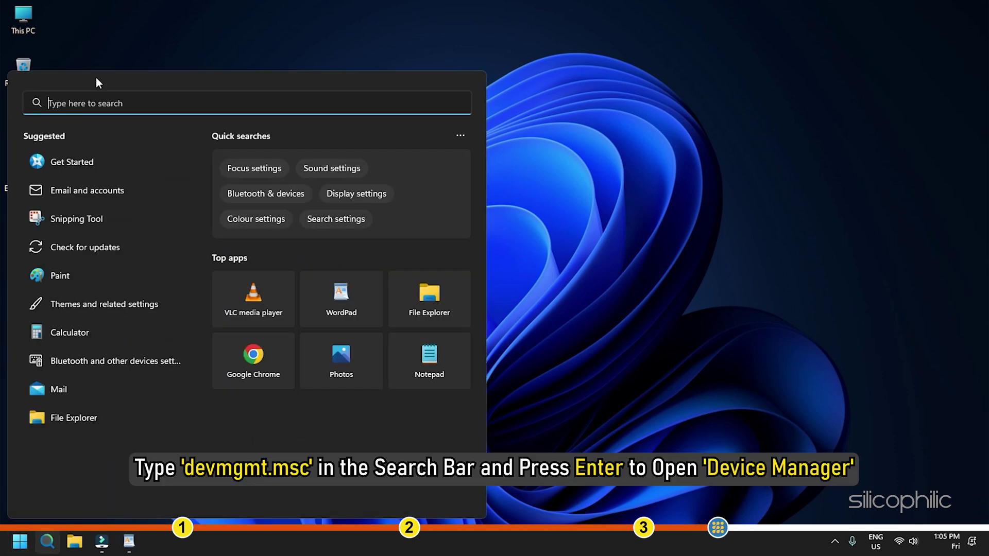
type("devmgmt.m")
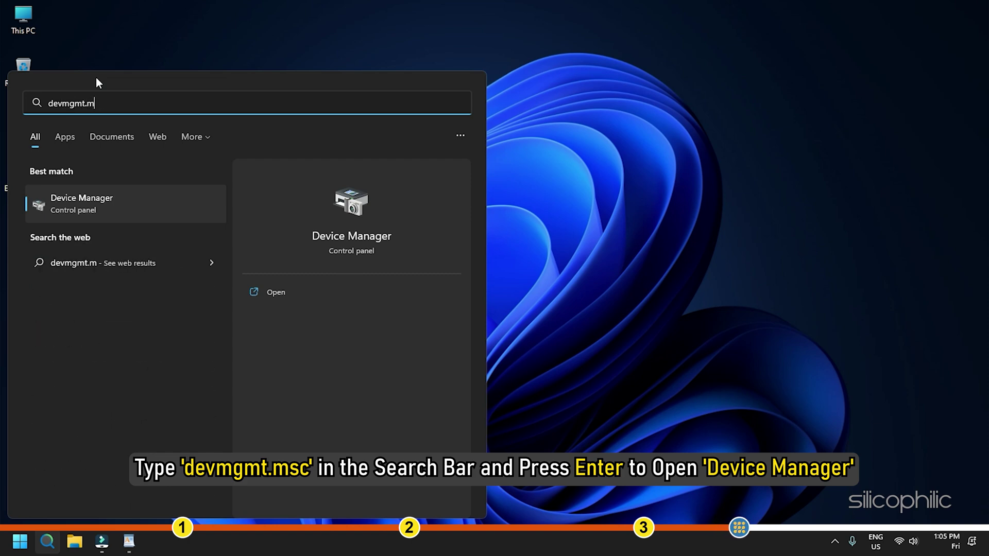
type("sc")
key("Return")
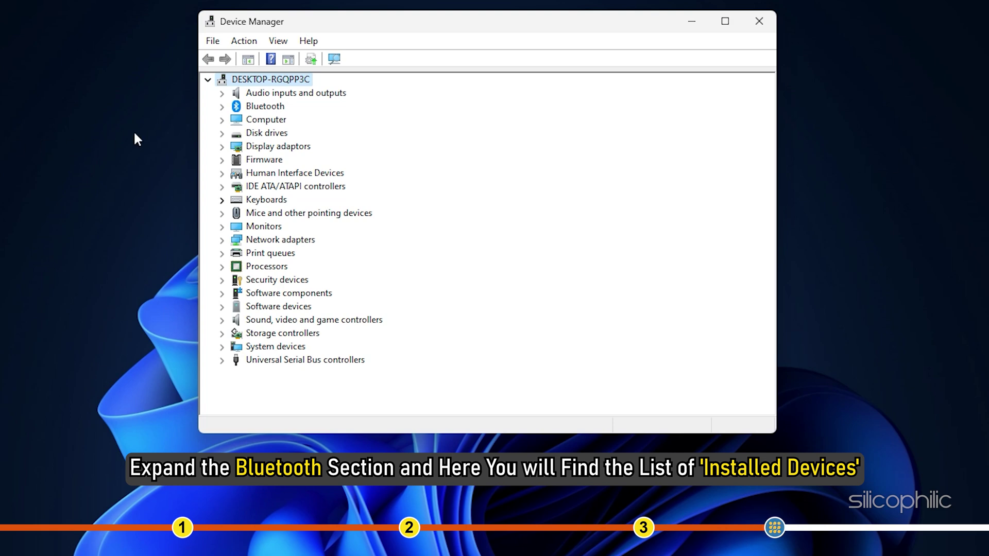
left_click(222, 108)
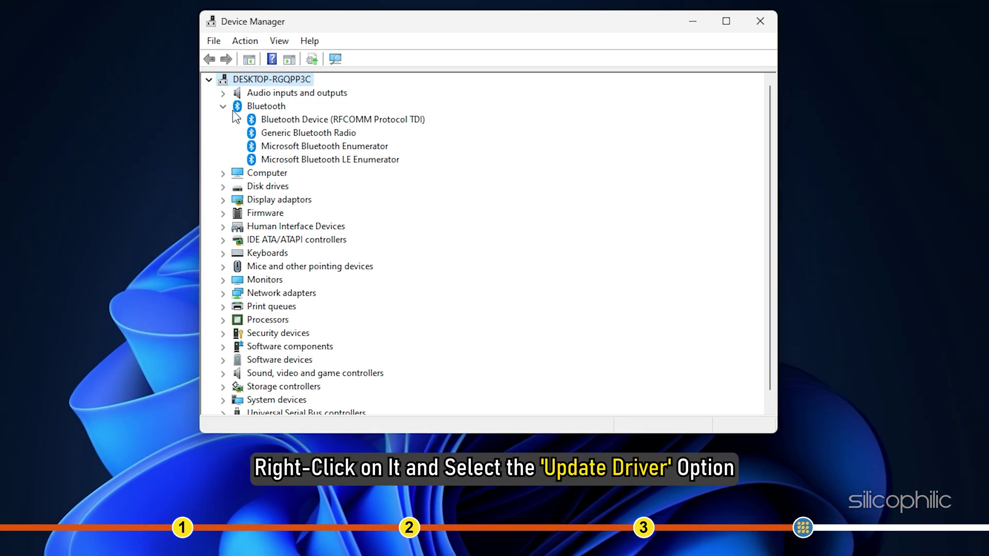
Step: Search automatically for a Bluetooth Device (RFCOMM Protocol TDI) driver; the best one is already installed
left_click(270, 120)
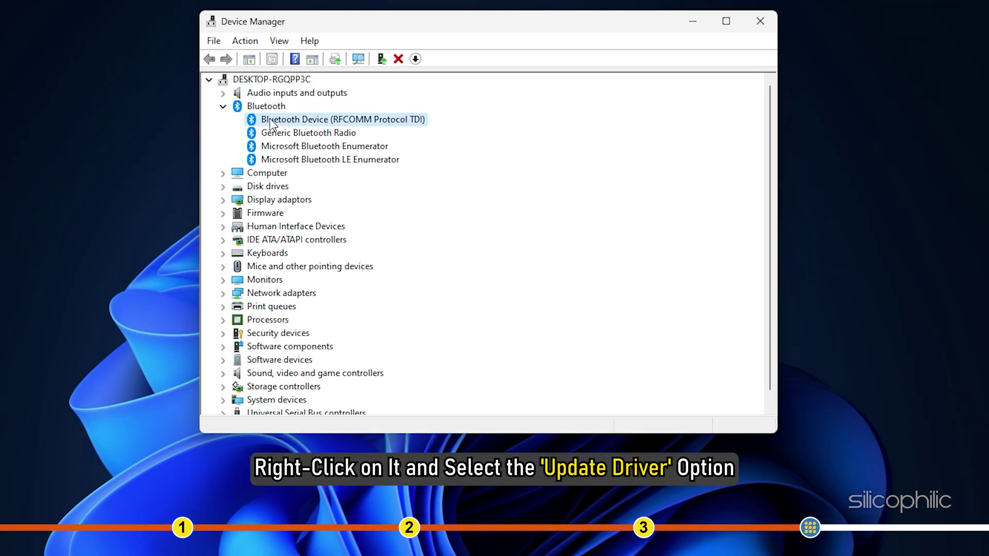
right_click(260, 121)
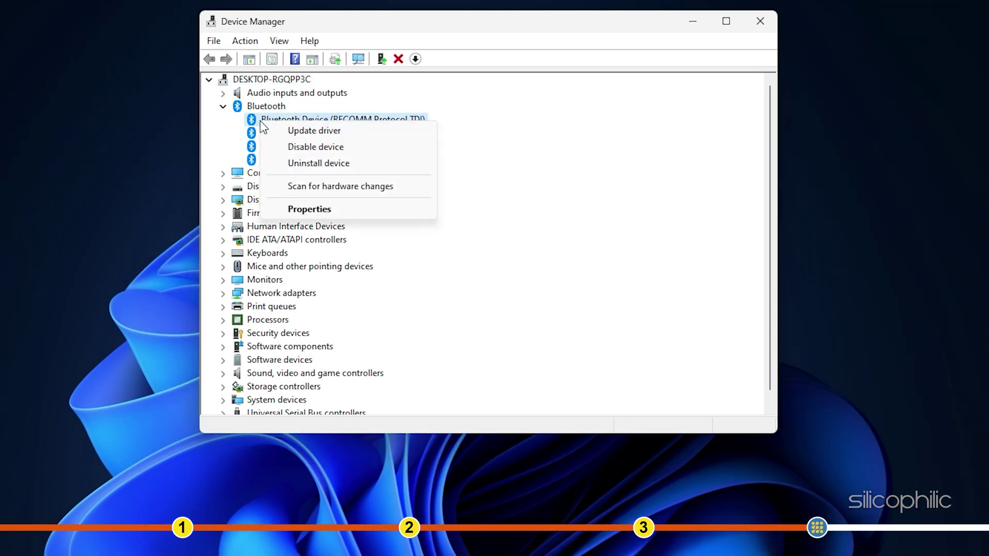
left_click(356, 133)
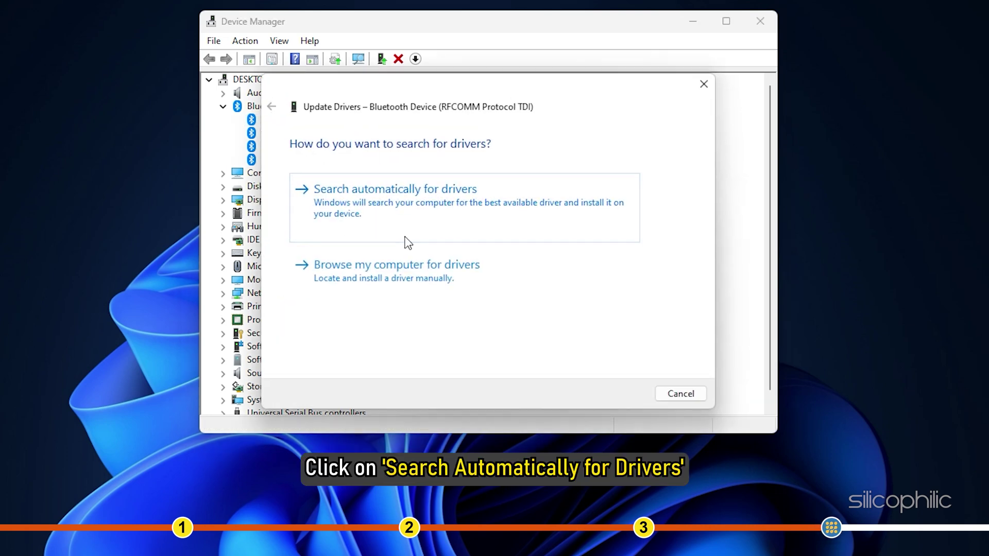
left_click(379, 219)
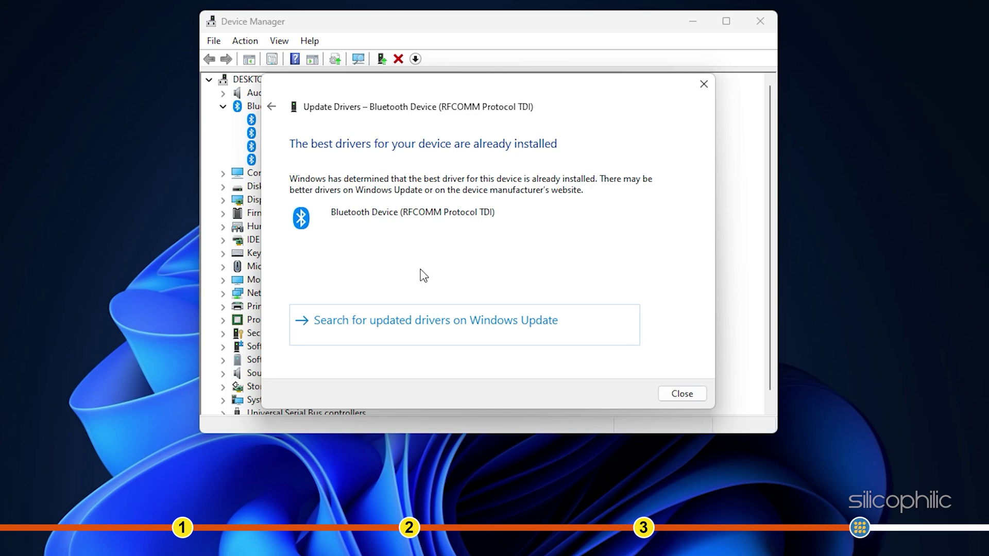
left_click(685, 395)
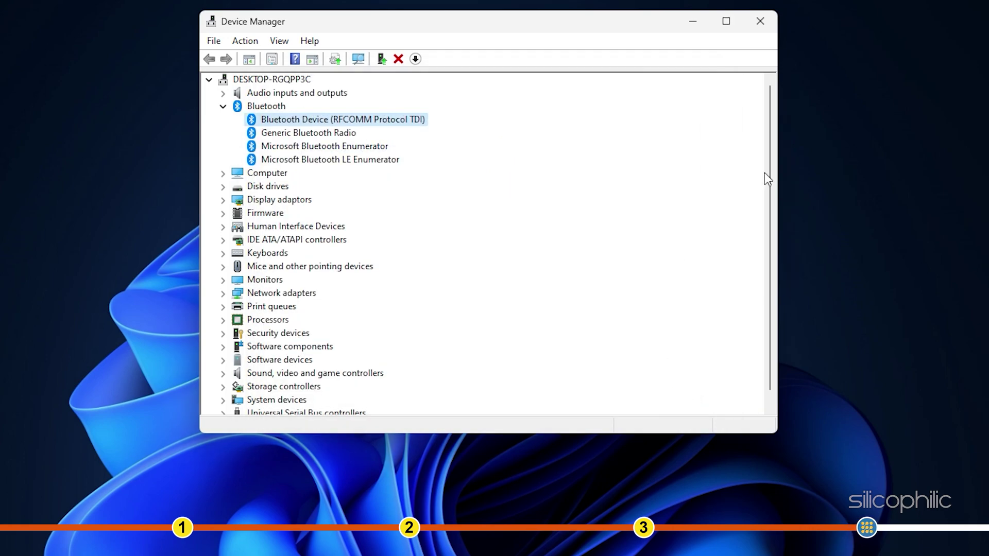
left_click(761, 21)
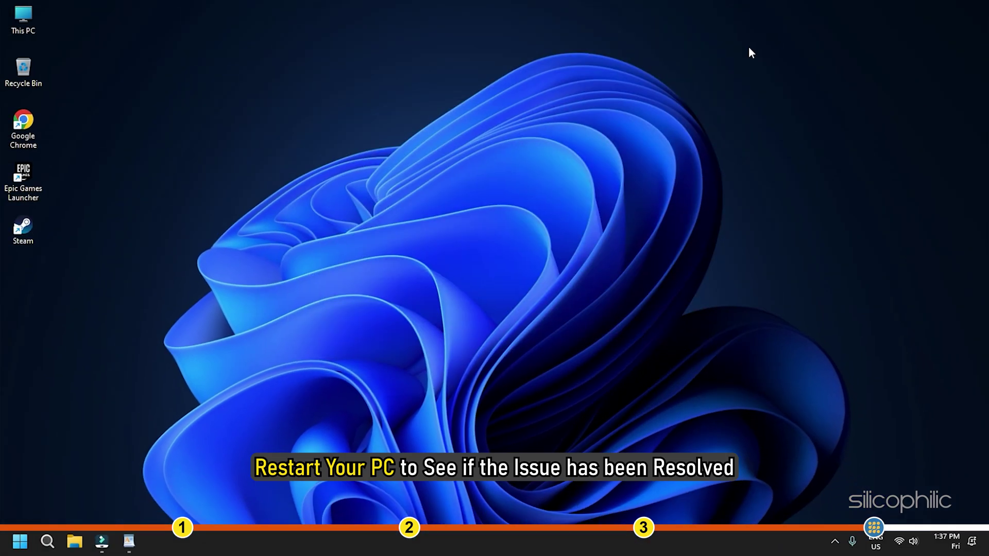